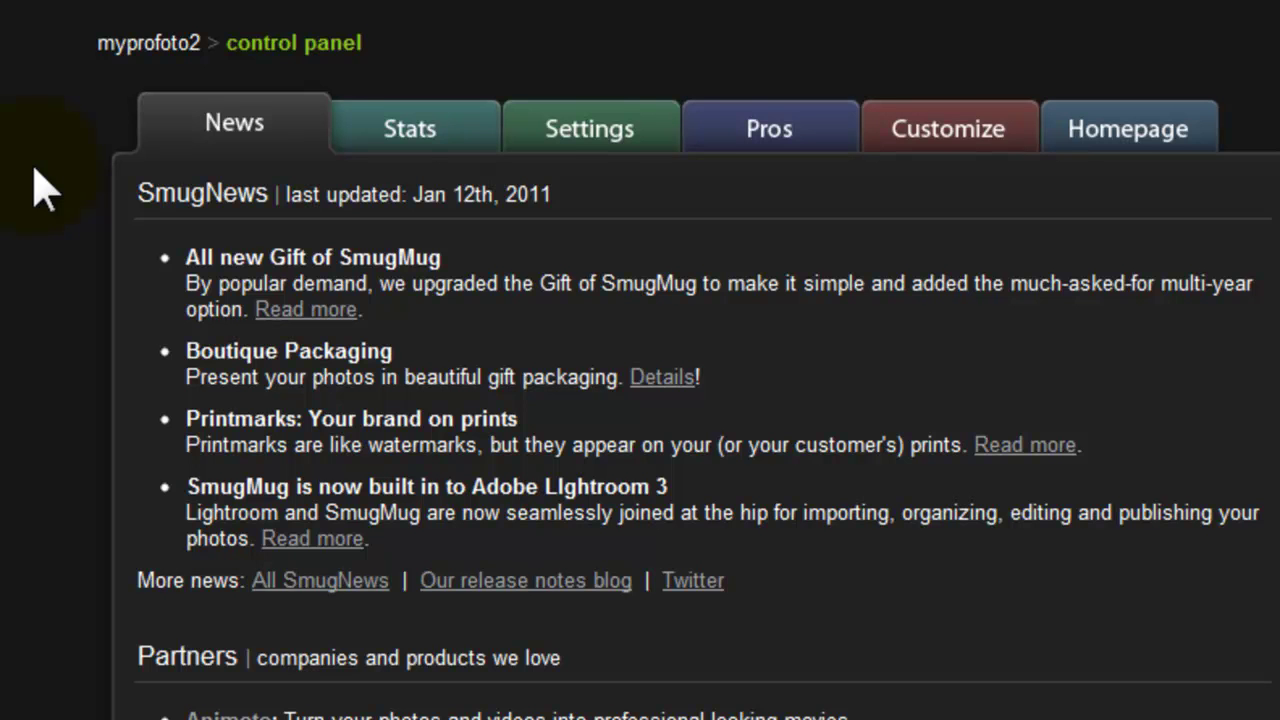
Review the account's Stats page, opening the photo view statistics and checking the comments and share emails entries.
left_click(440, 132)
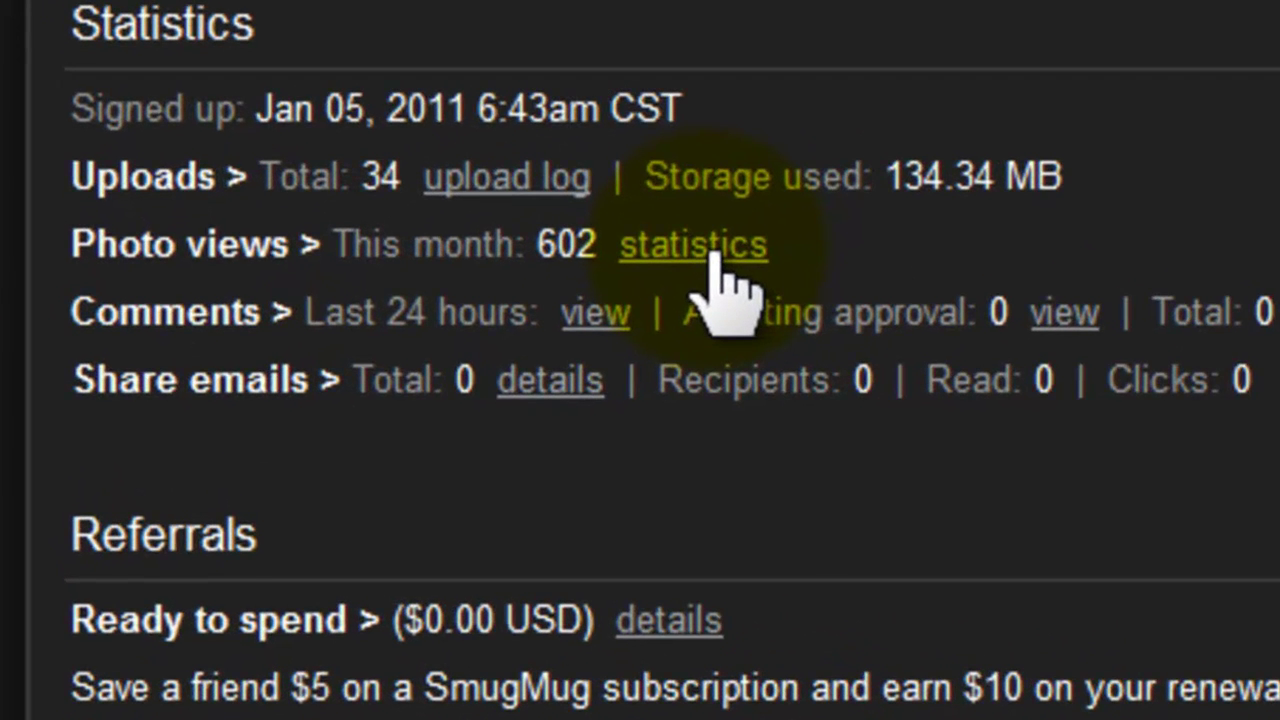
left_click(713, 252)
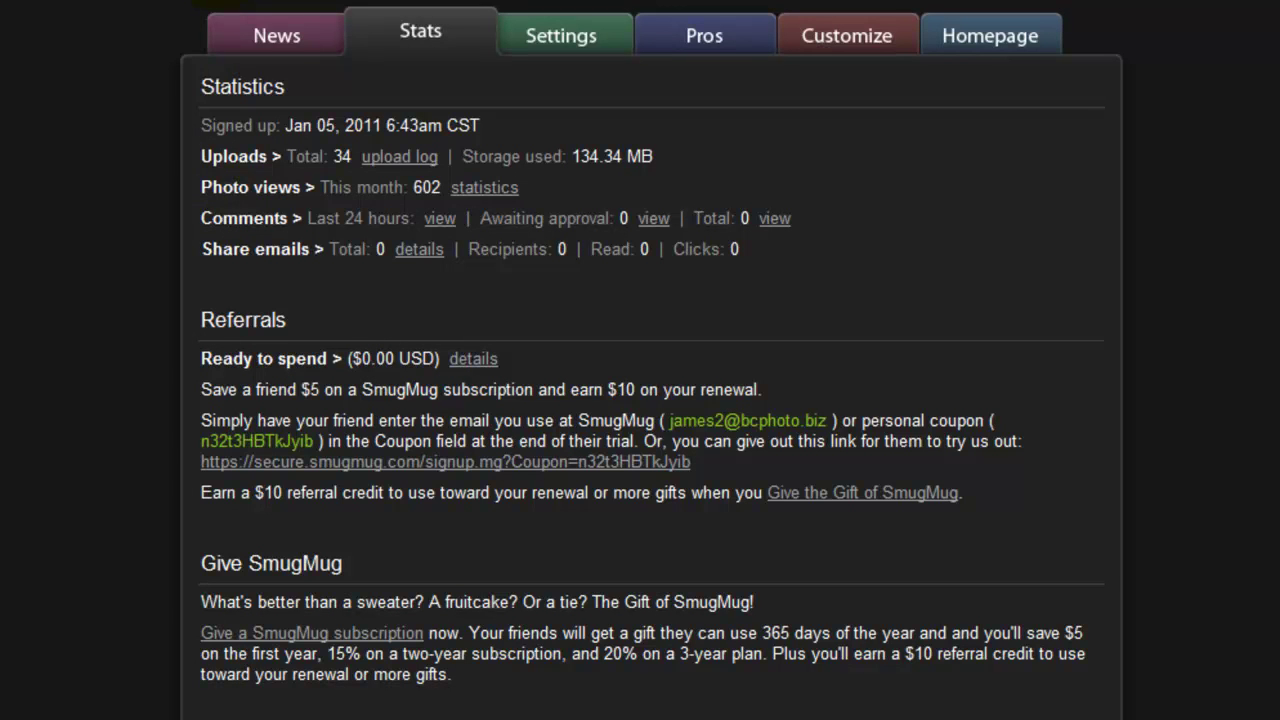
double_click(245, 219)
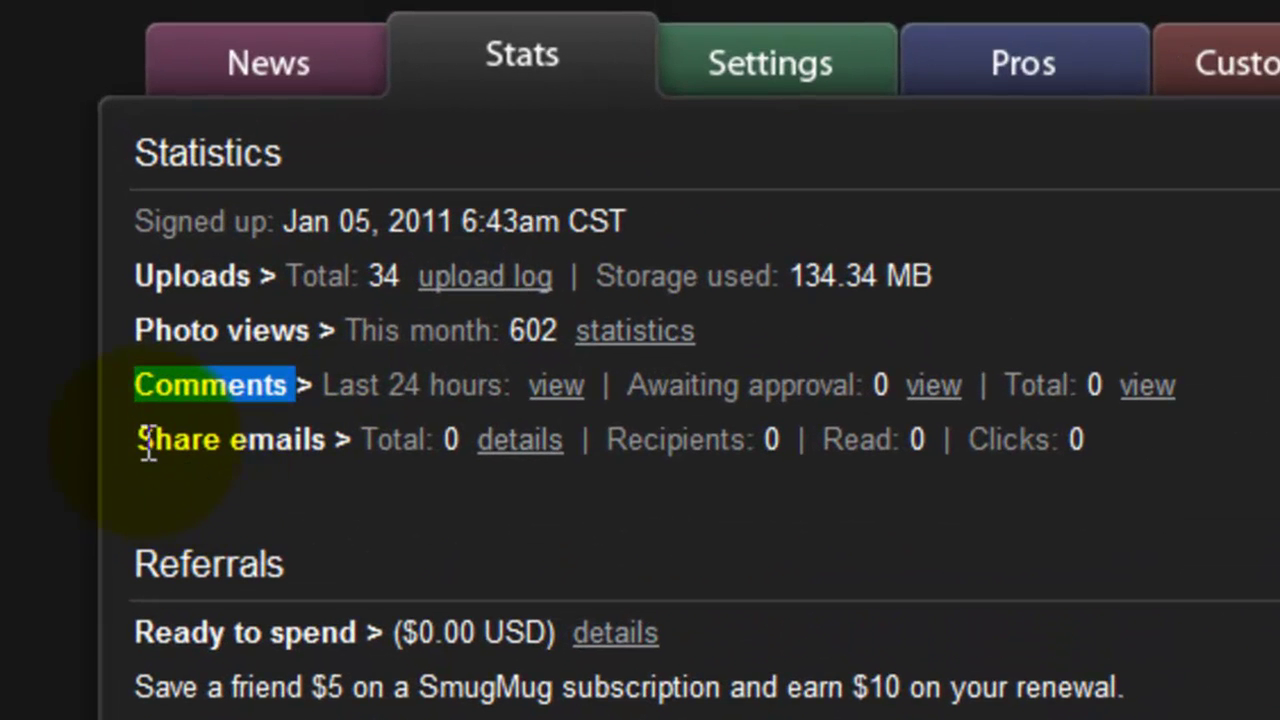
left_click_drag(136, 440, 342, 437)
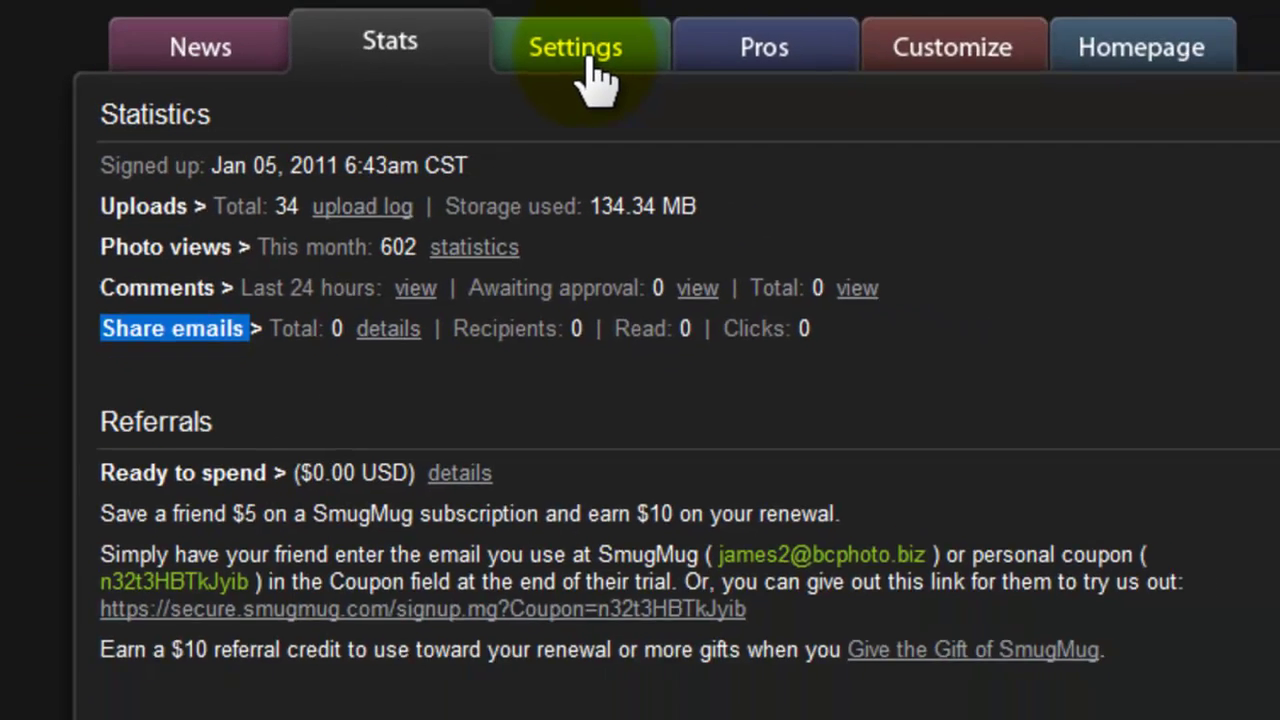
Review the site-wide settings, security, features and social options down to the Google Analytics Web Property ID.
left_click(592, 62)
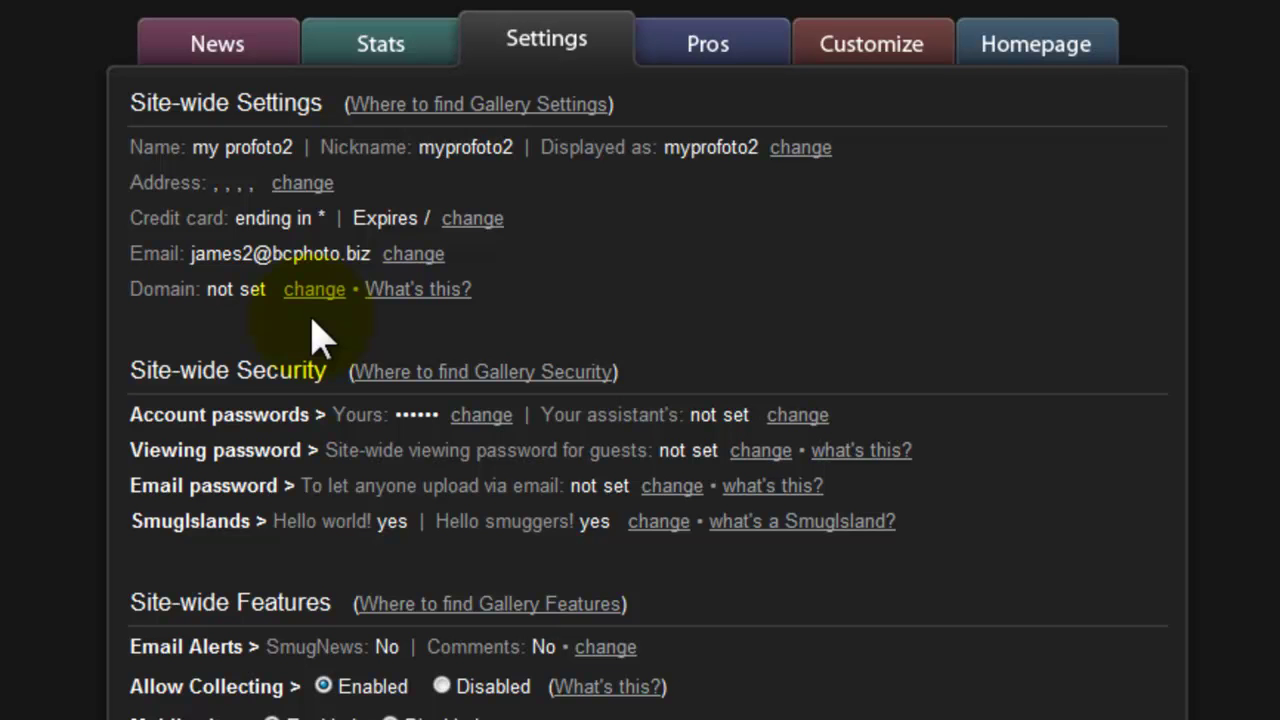
scroll(150, 334, "down", 1)
scroll(43, 371, "down", 2)
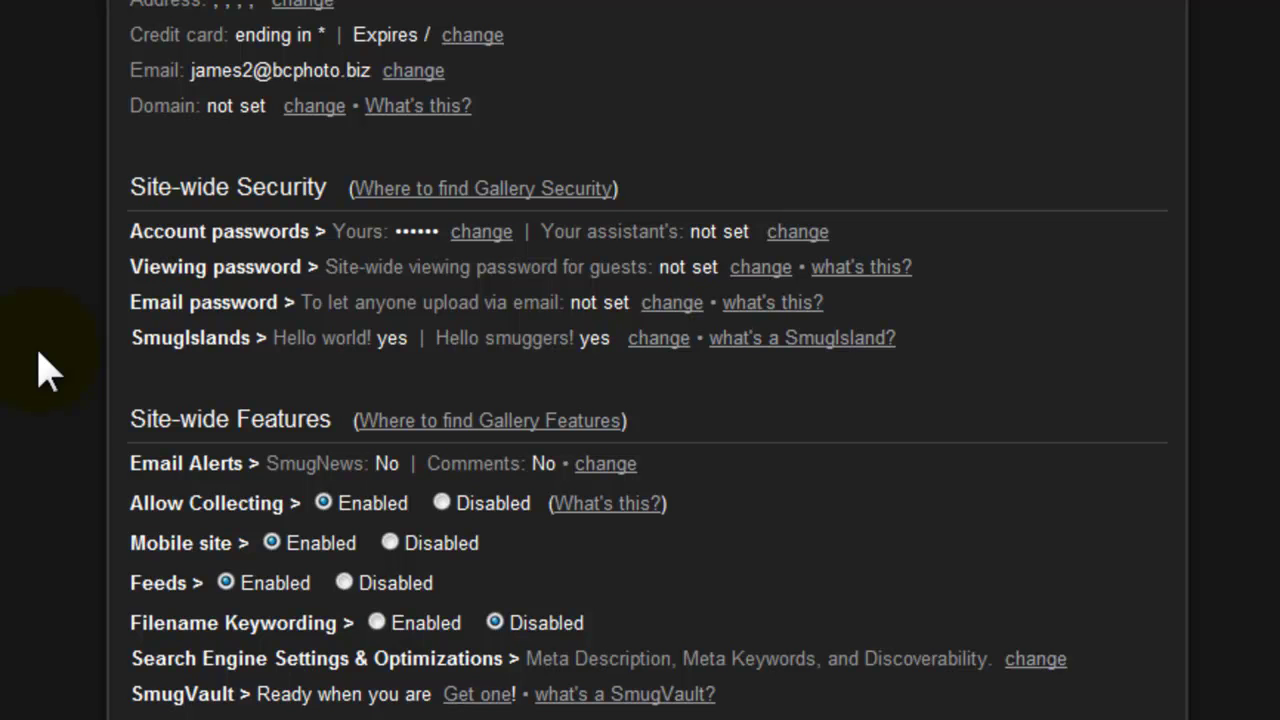
scroll(45, 370, "down", 3)
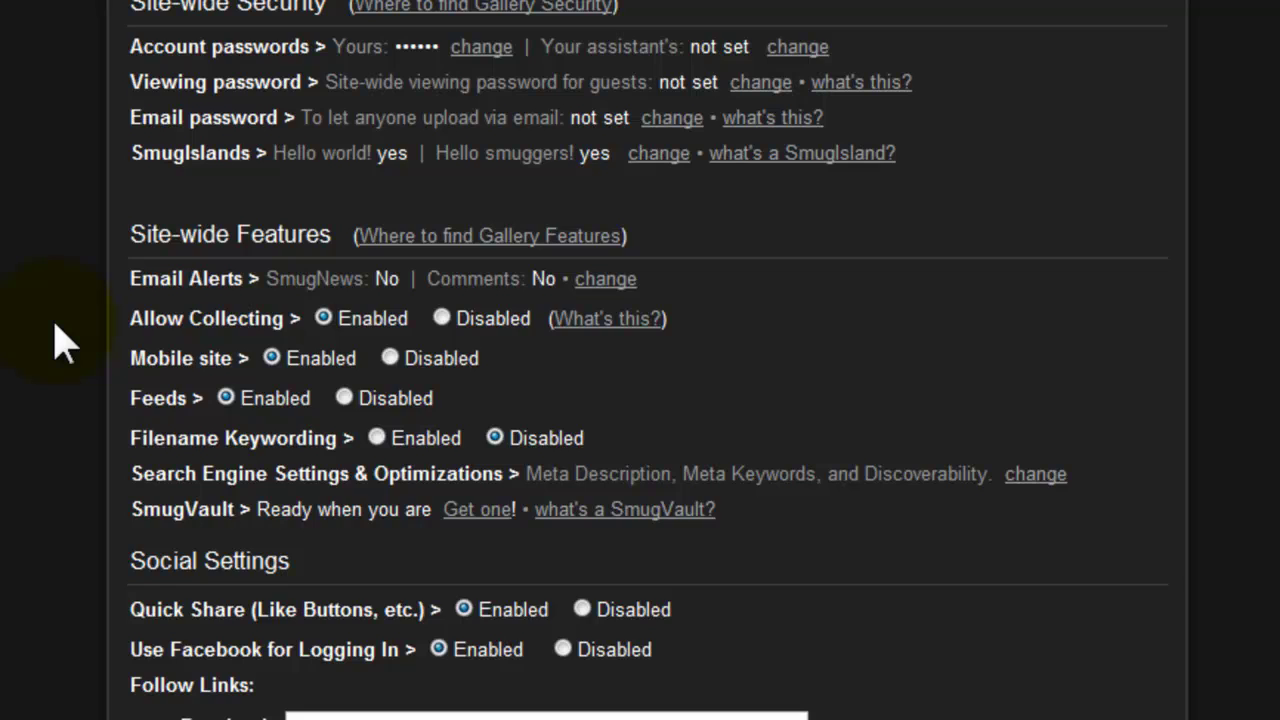
scroll(60, 340, "down", 4)
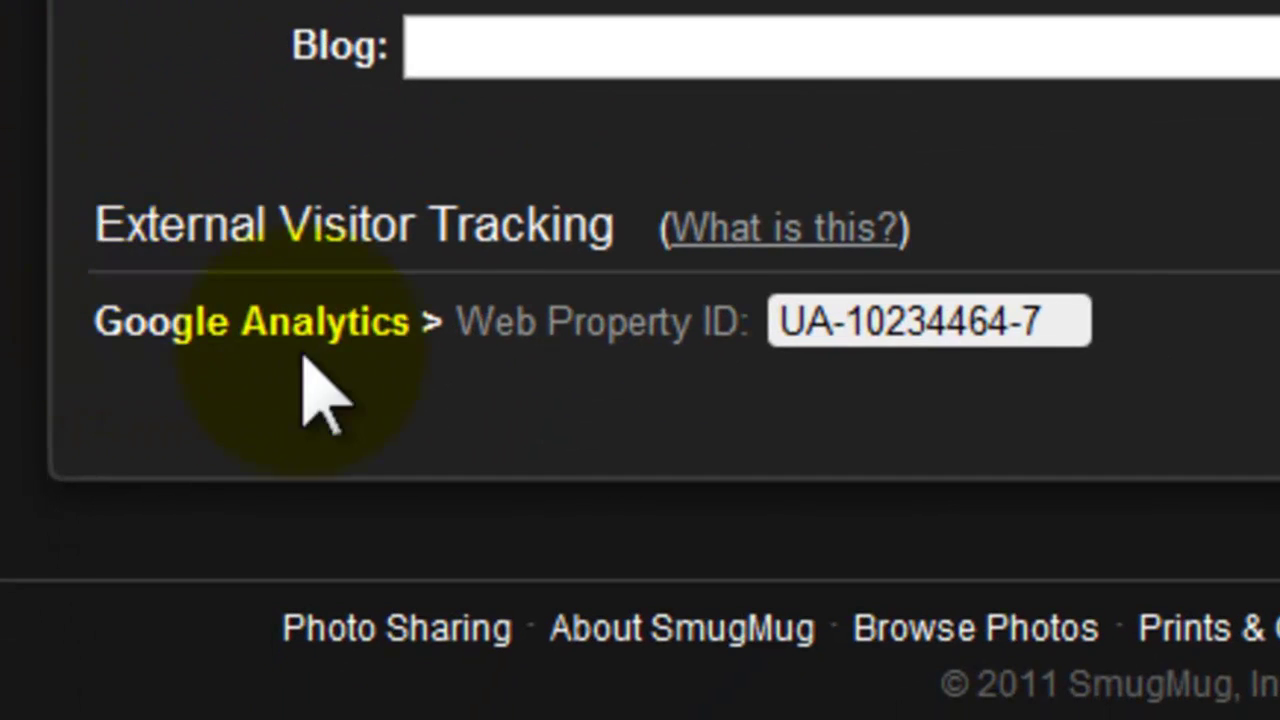
left_click_drag(776, 322, 1060, 314)
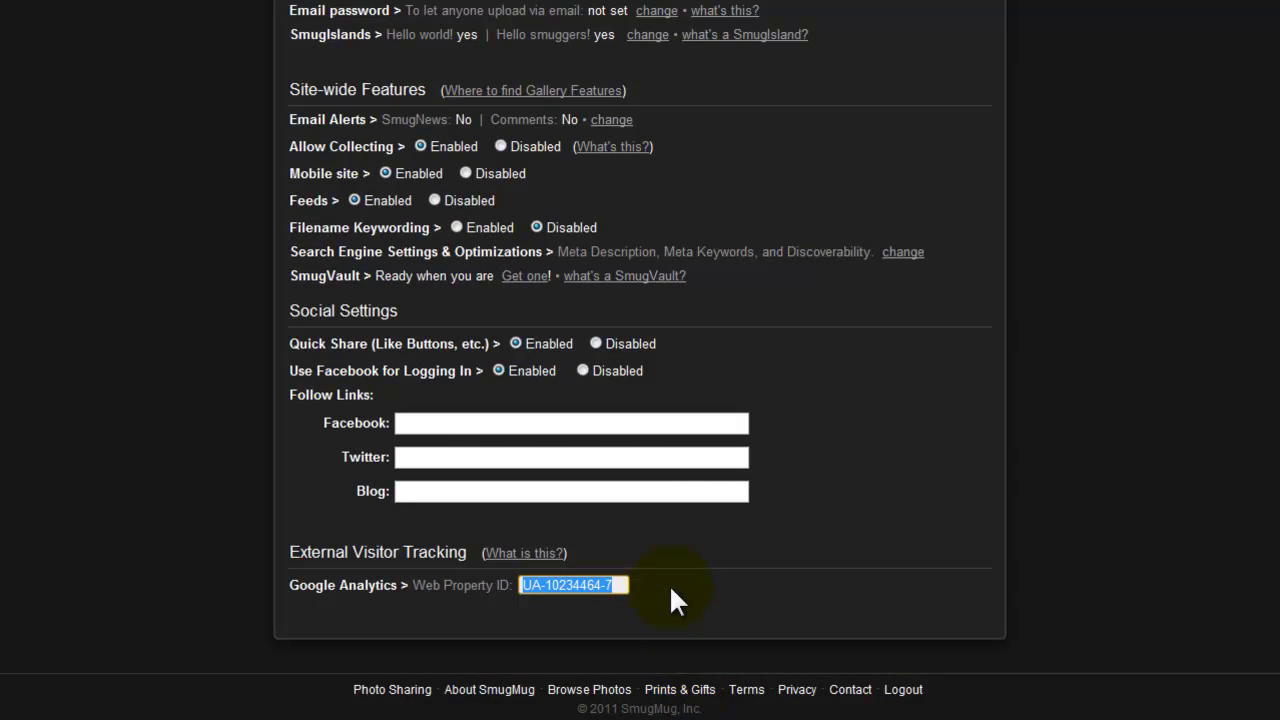
Examine the Pros page's pricing, tax and payment info, Electronic 1099 Access, Sales Tax Tool and profit payment schedule entries.
scroll(669, 584, "up", 4)
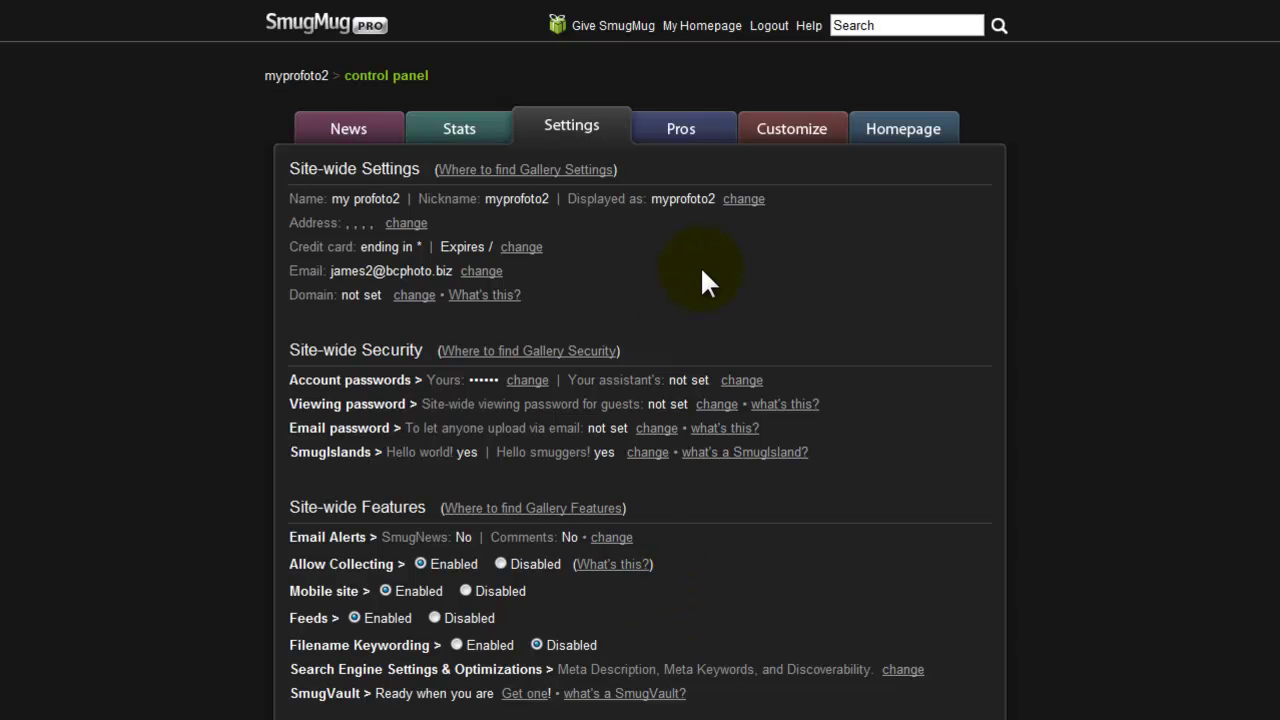
left_click(688, 134)
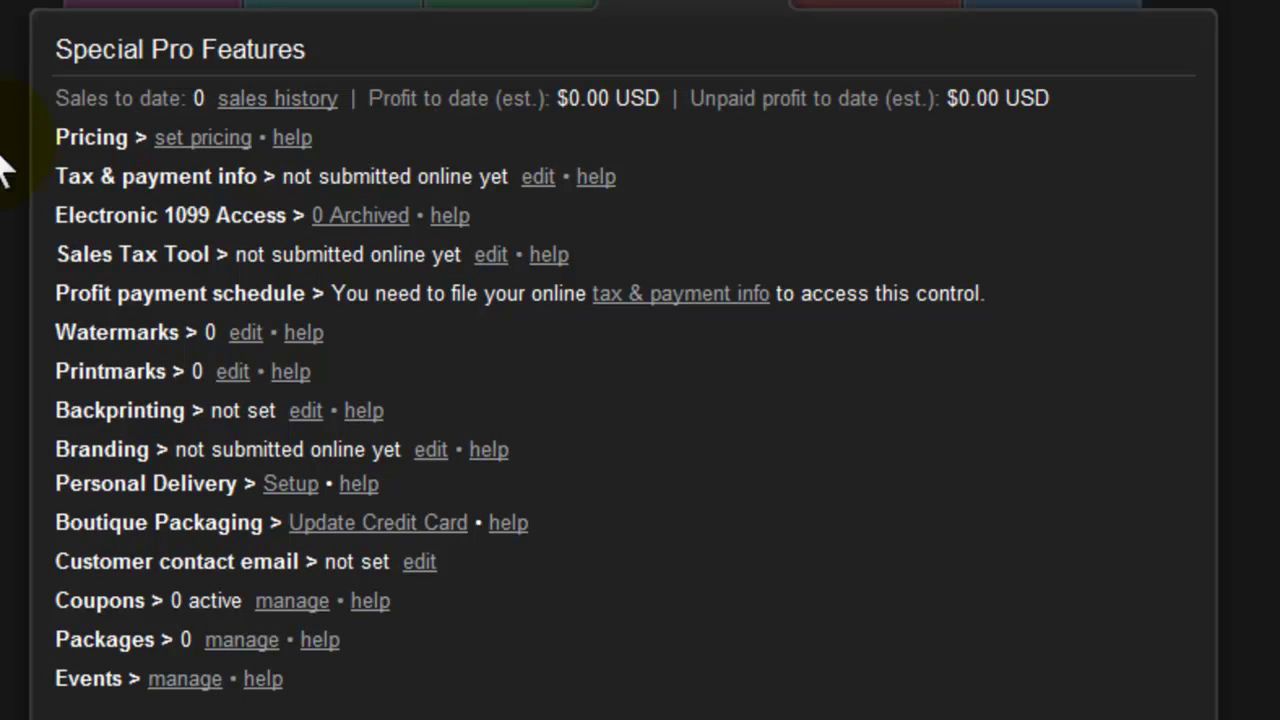
left_click_drag(52, 137, 135, 130)
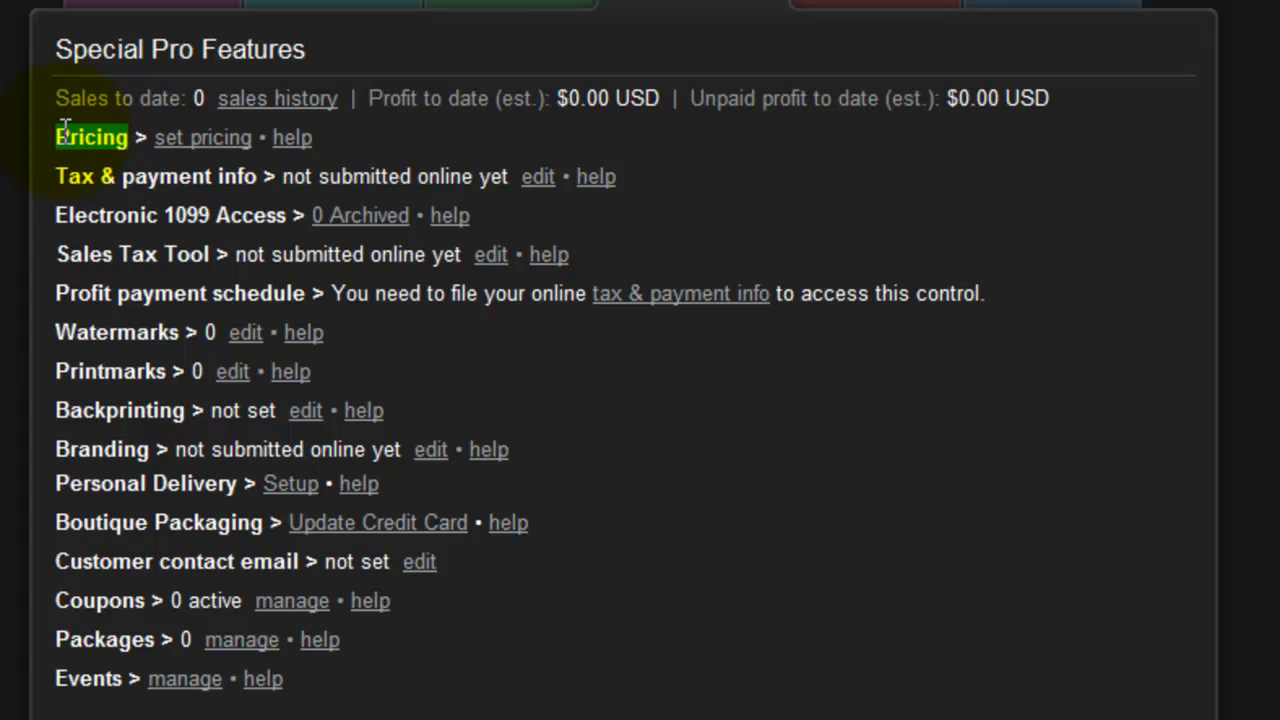
left_click_drag(55, 177, 282, 176)
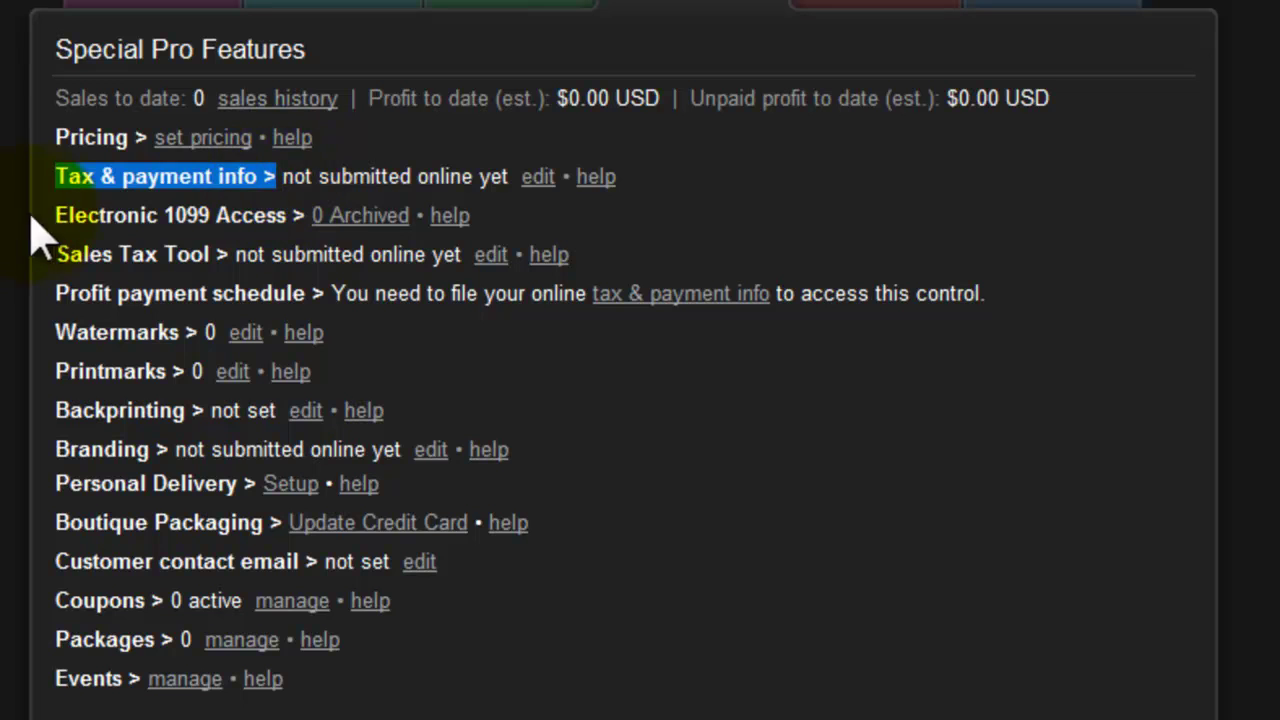
left_click_drag(52, 215, 295, 214)
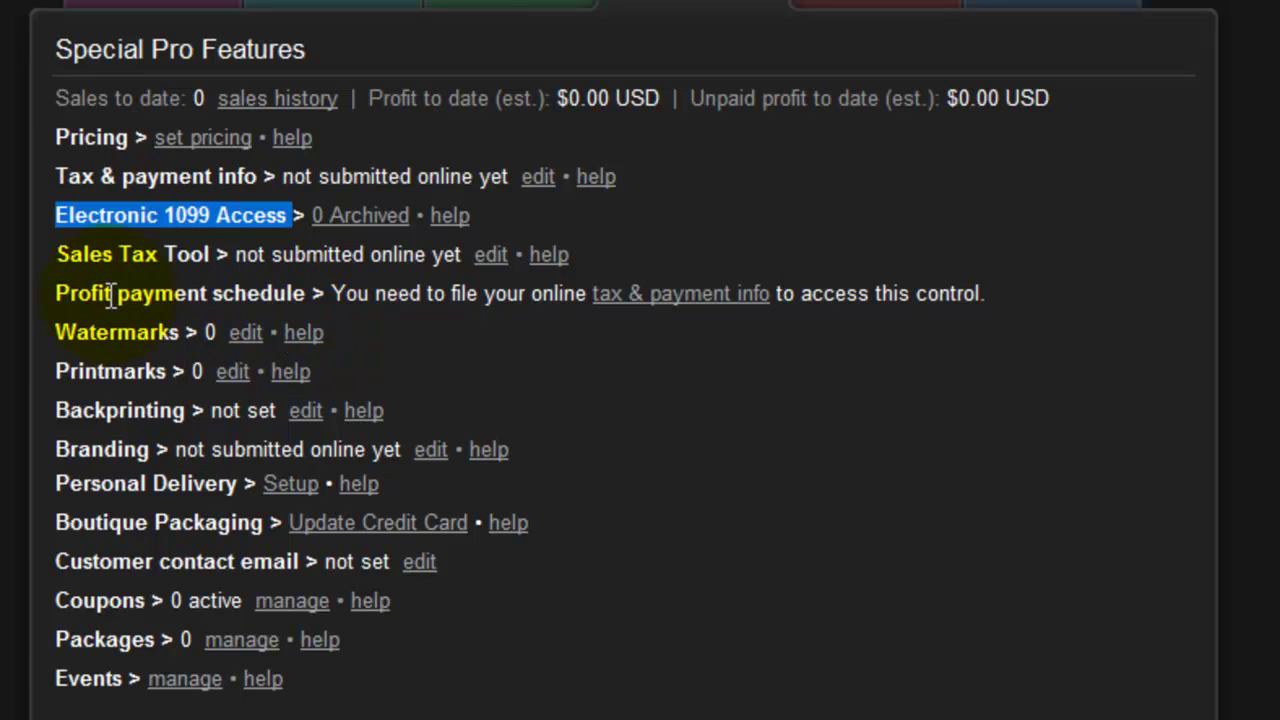
left_click(62, 254)
left_click_drag(62, 254, 215, 254)
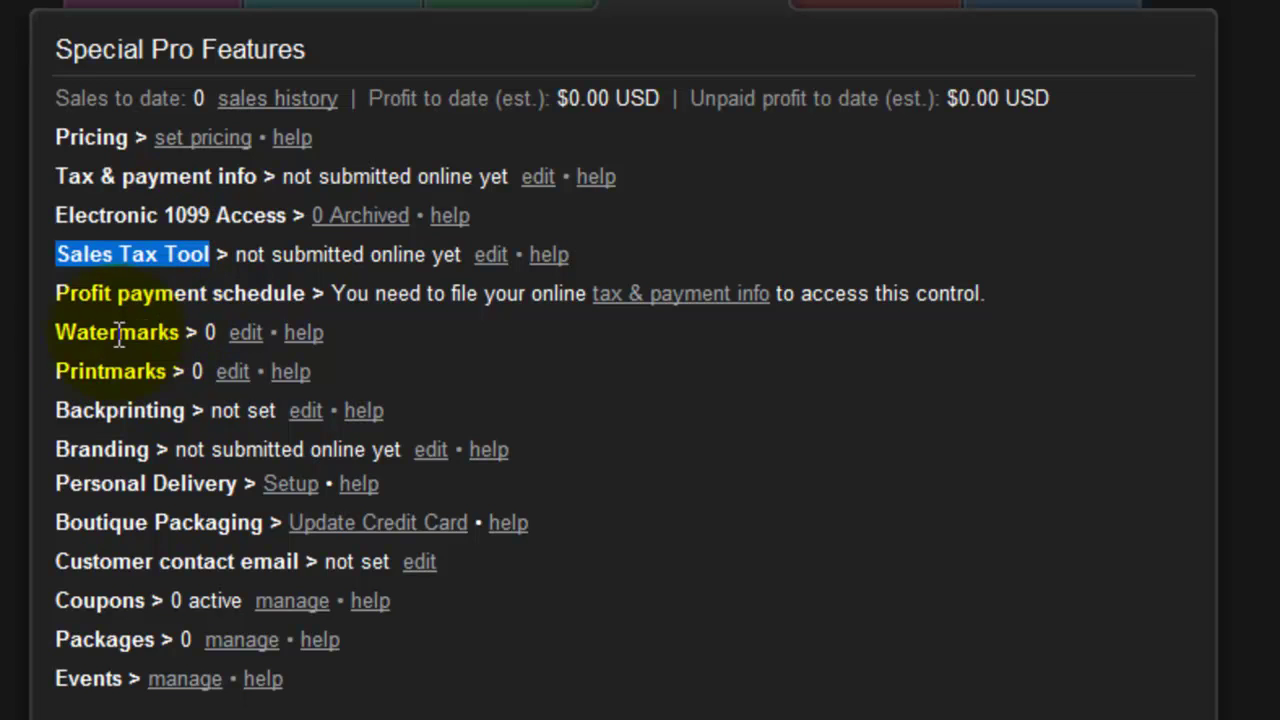
left_click_drag(56, 293, 318, 296)
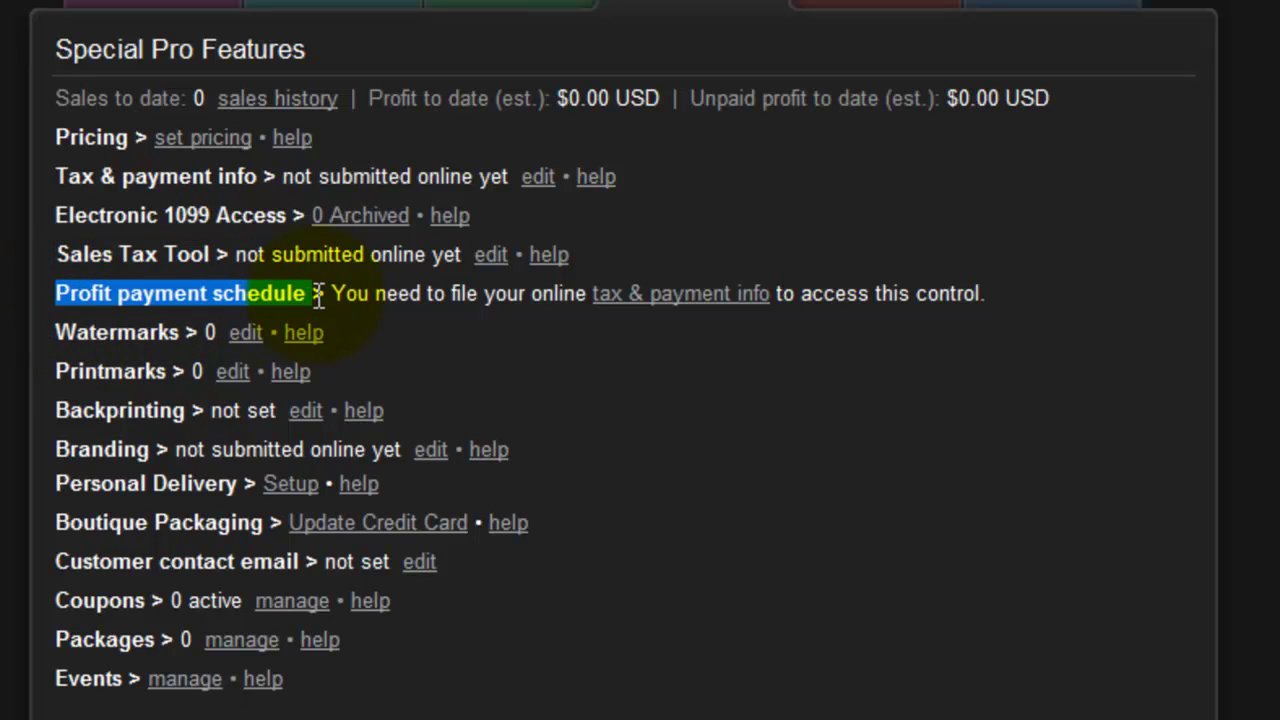
Examine the watermarks, printmarks, backprinting, branding, personal delivery and boutique packaging entries, and open the boutique packaging help.
left_click(62, 335)
left_click_drag(62, 335, 179, 333)
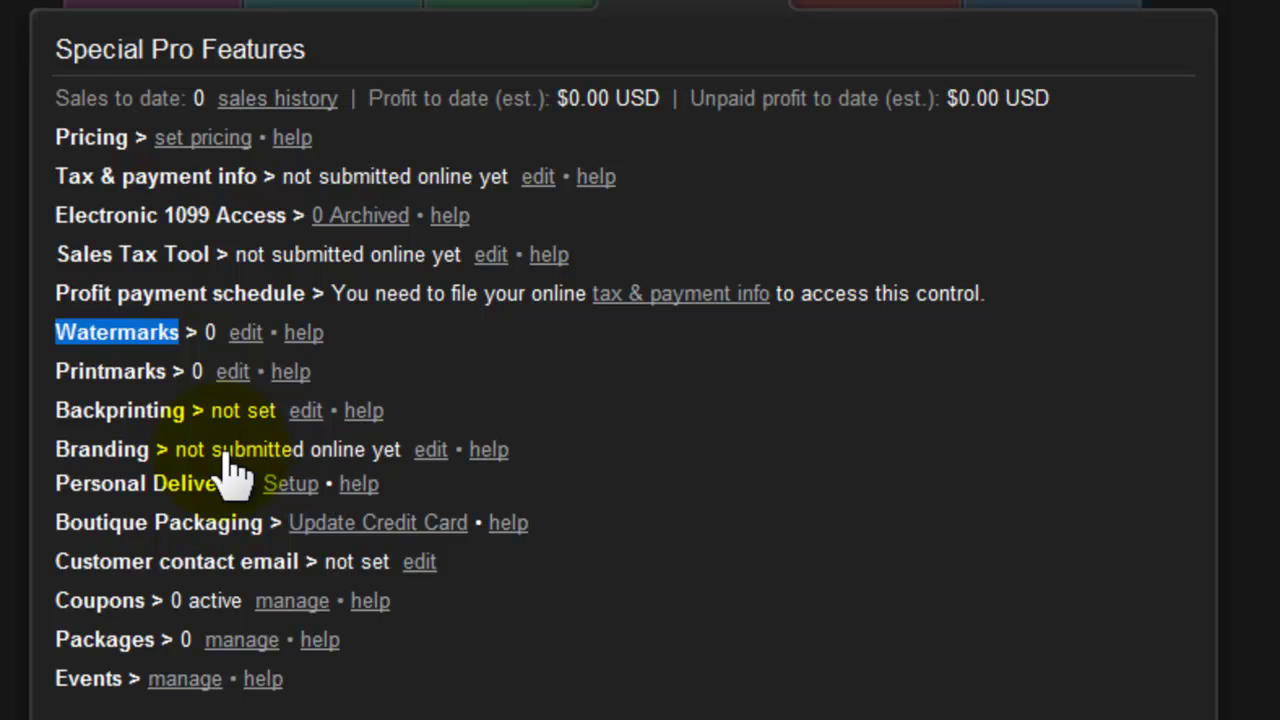
left_click_drag(57, 371, 166, 371)
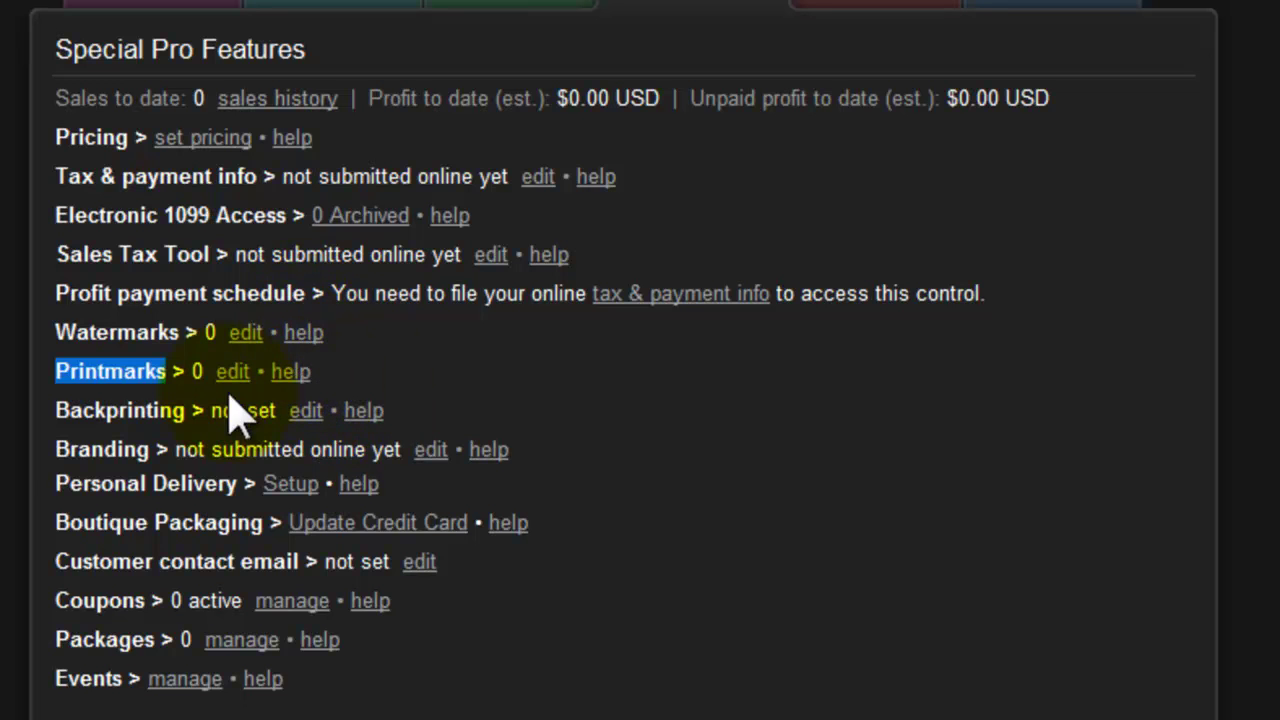
left_click_drag(57, 420, 195, 410)
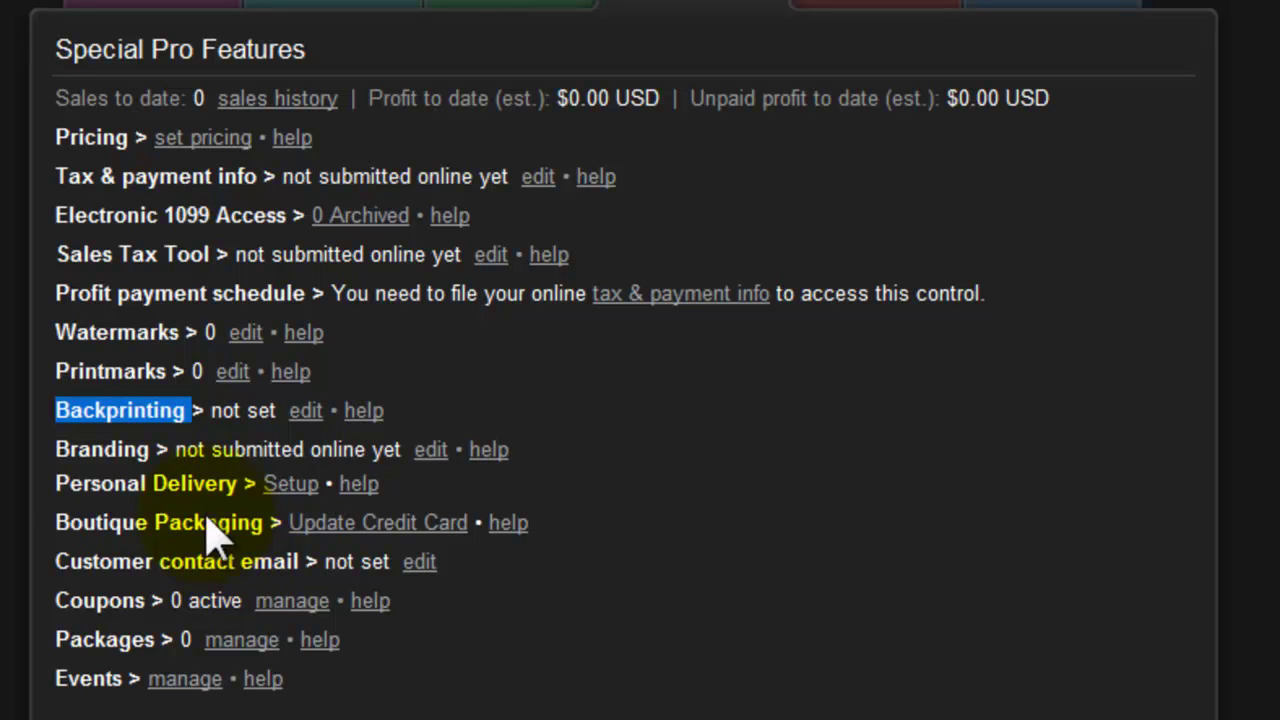
left_click_drag(55, 449, 150, 450)
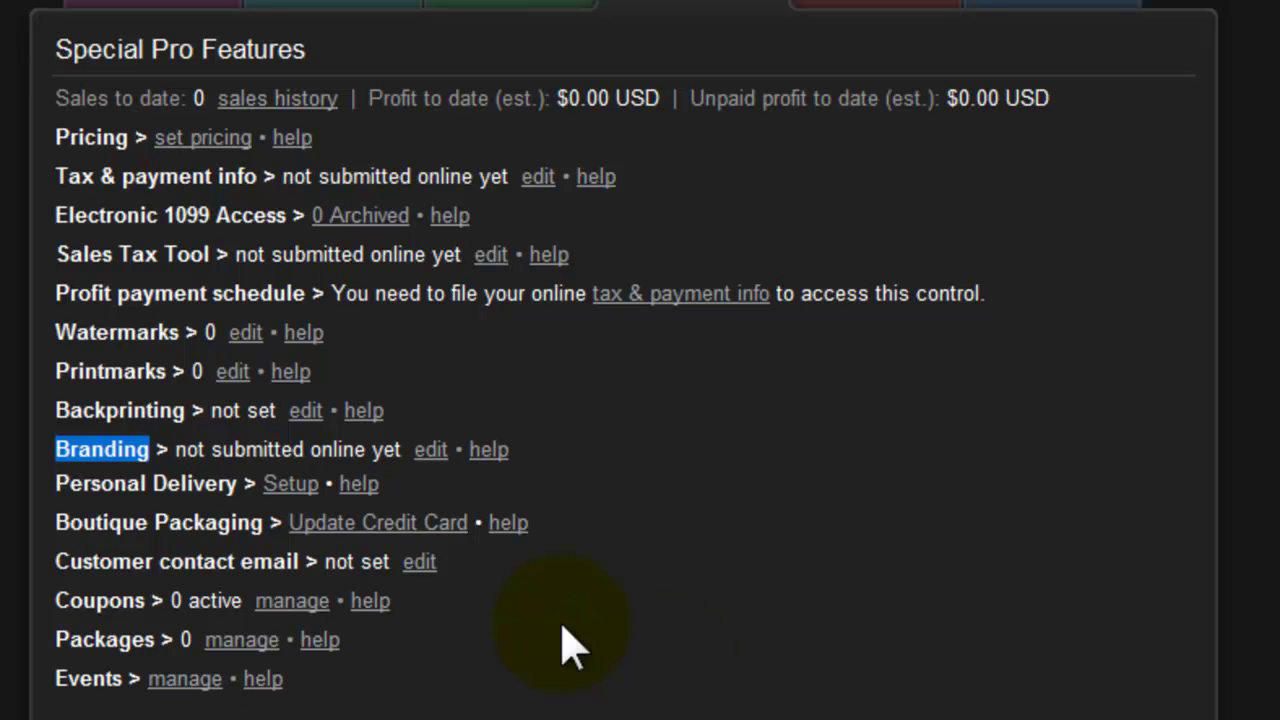
left_click_drag(54, 484, 236, 482)
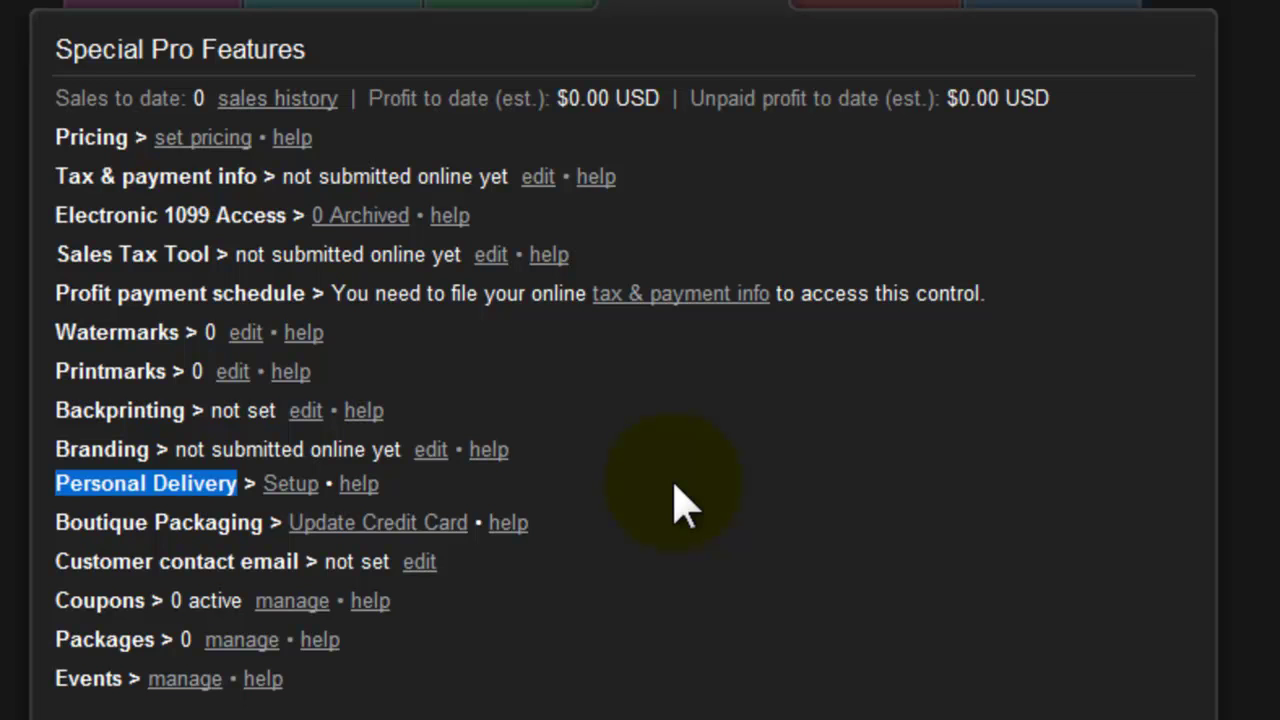
left_click_drag(53, 523, 270, 524)
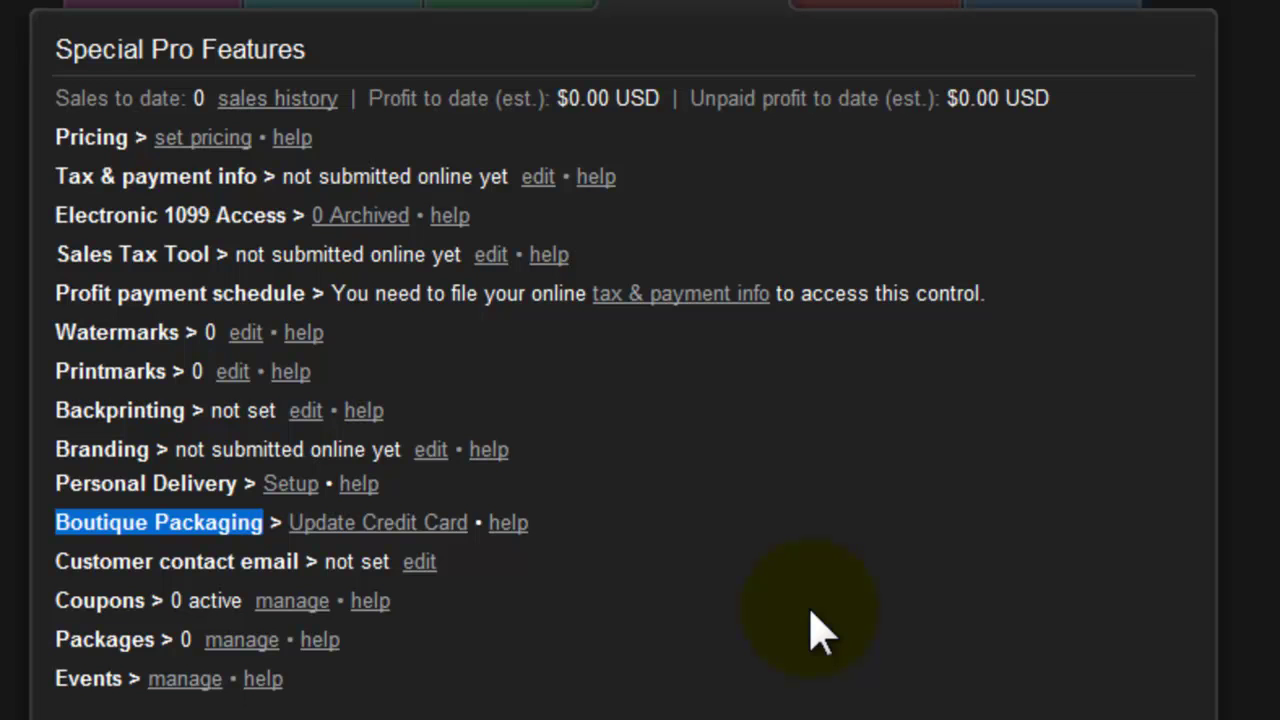
left_click(512, 524)
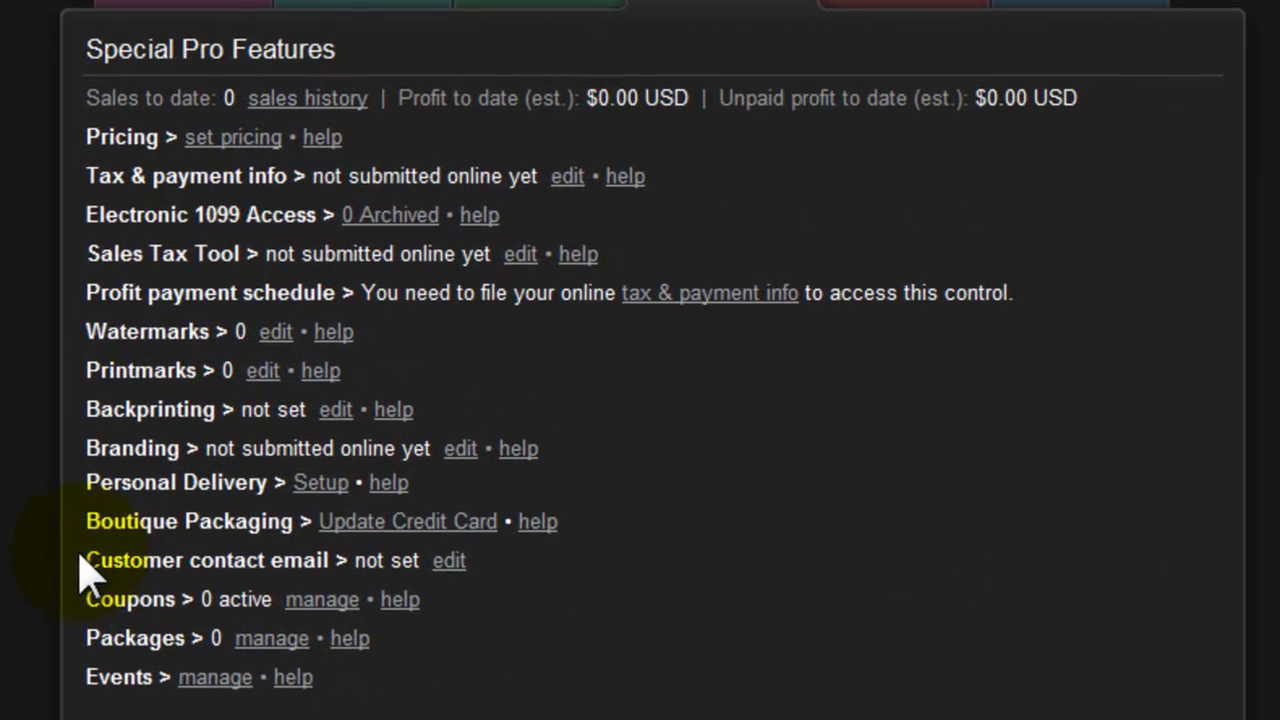
Examine the customer contact email, coupons, packages and events entries among the special pro features.
left_click_drag(87, 560, 330, 562)
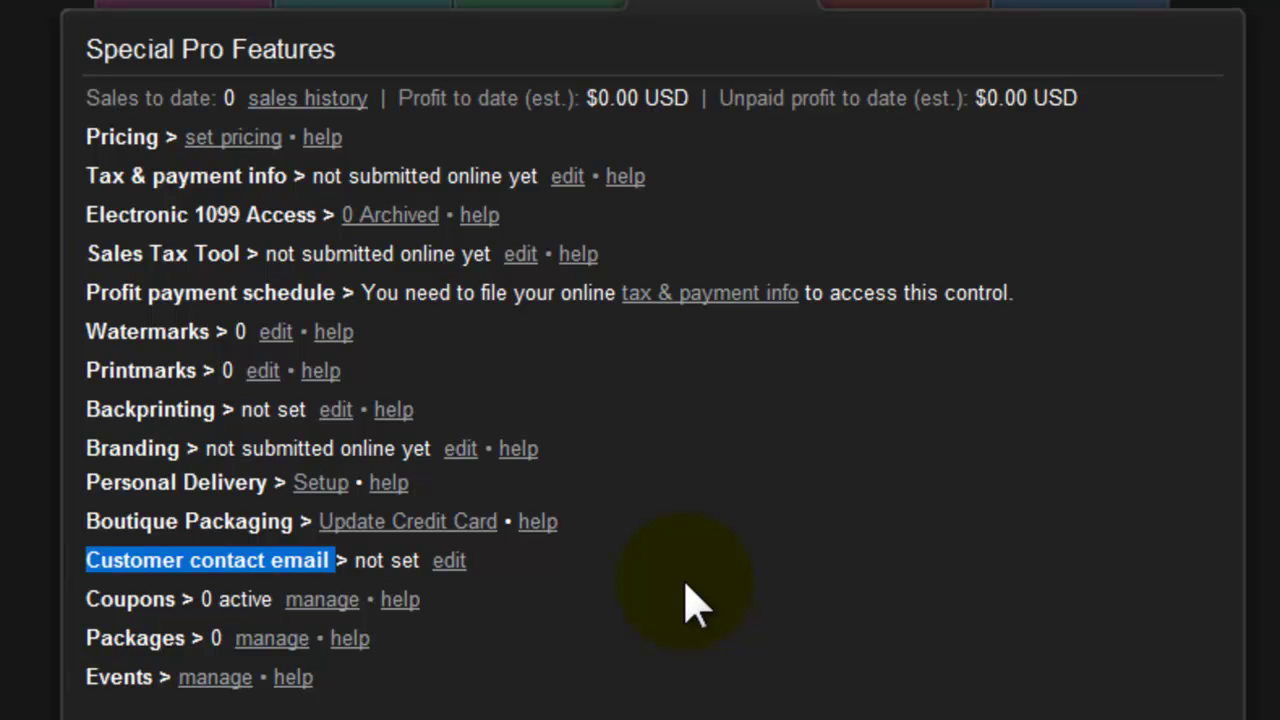
left_click_drag(86, 600, 176, 598)
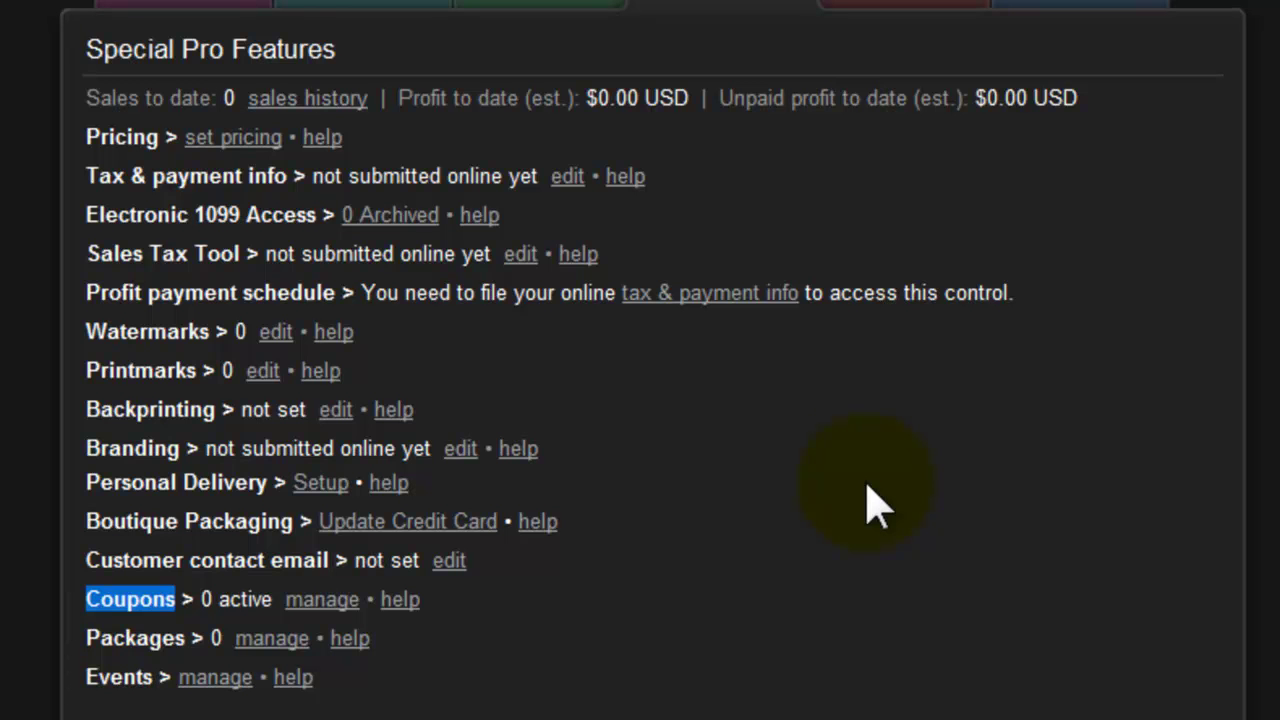
left_click(140, 598)
left_click_drag(88, 638, 186, 640)
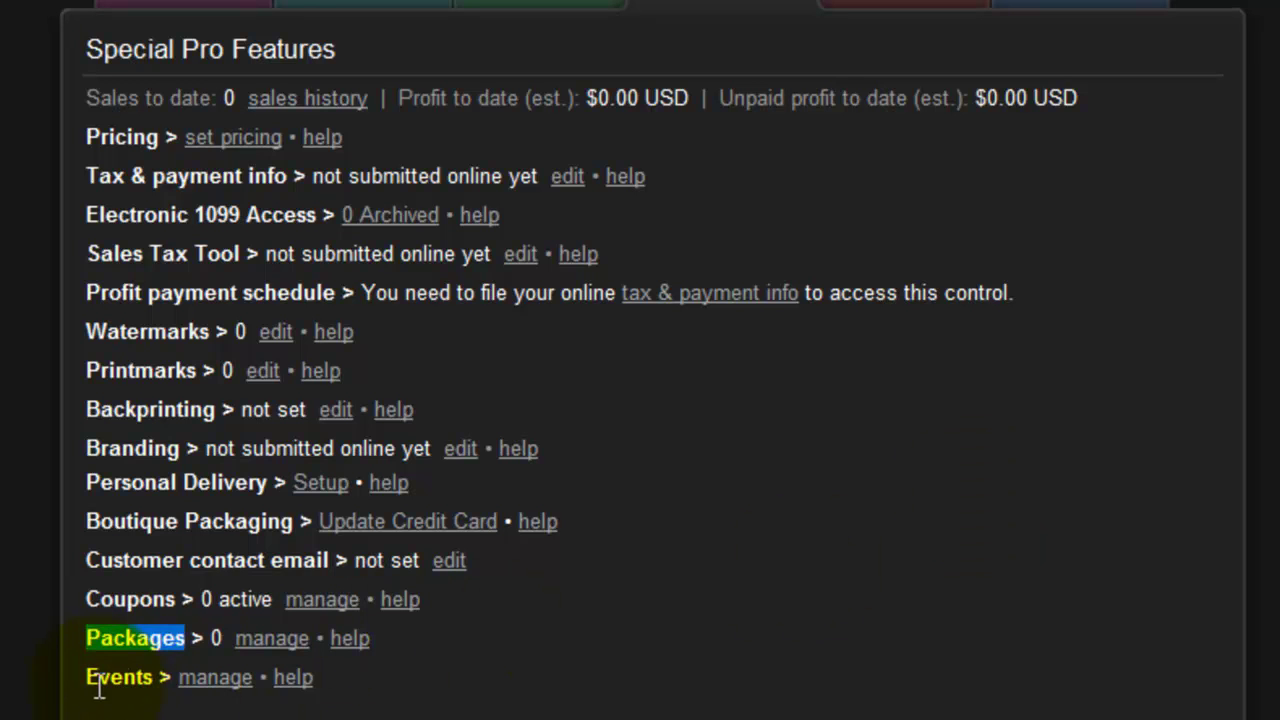
left_click_drag(86, 688, 155, 677)
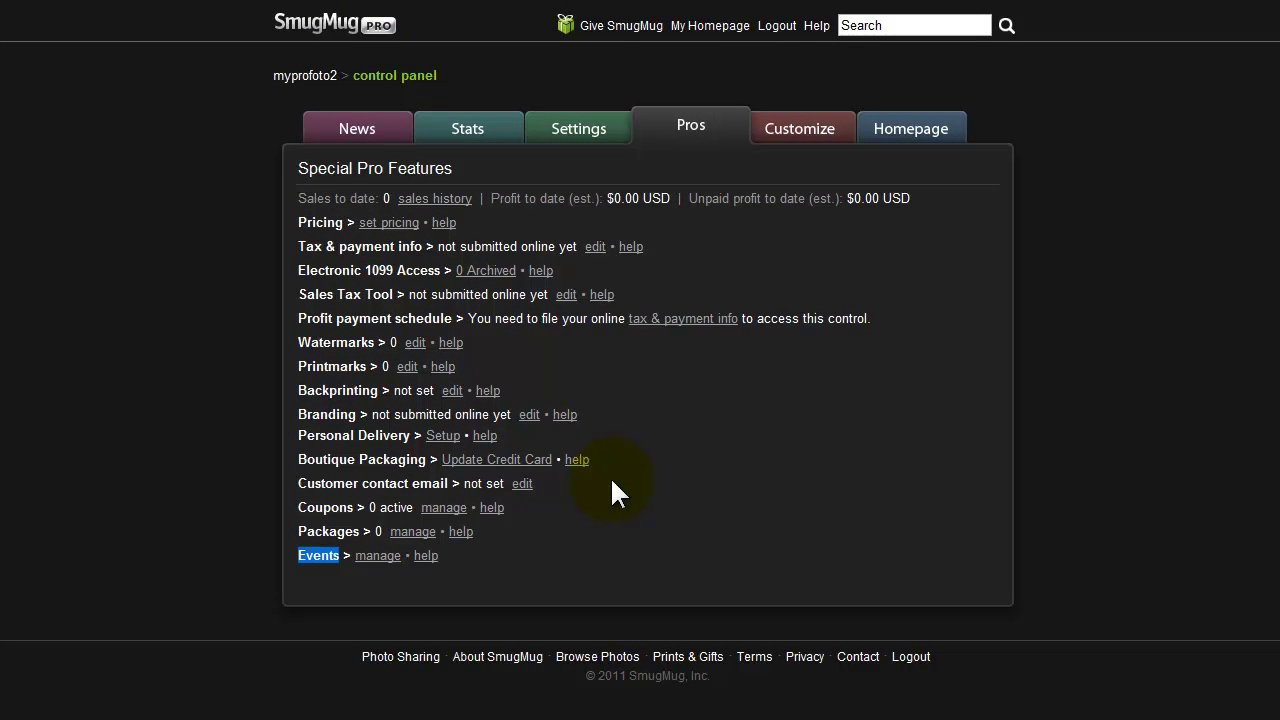
Review the Customize options and the sections that can be added to the homepage, down to Recent Photos.
left_click(818, 143)
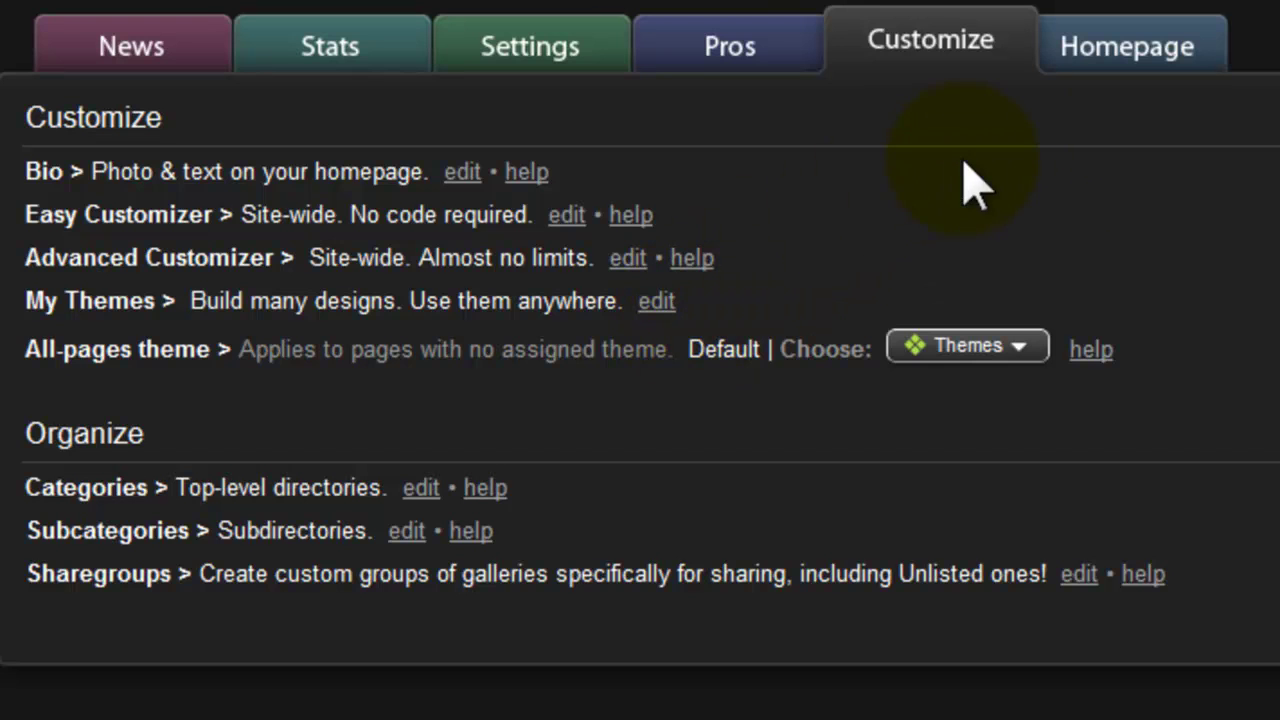
left_click(1170, 60)
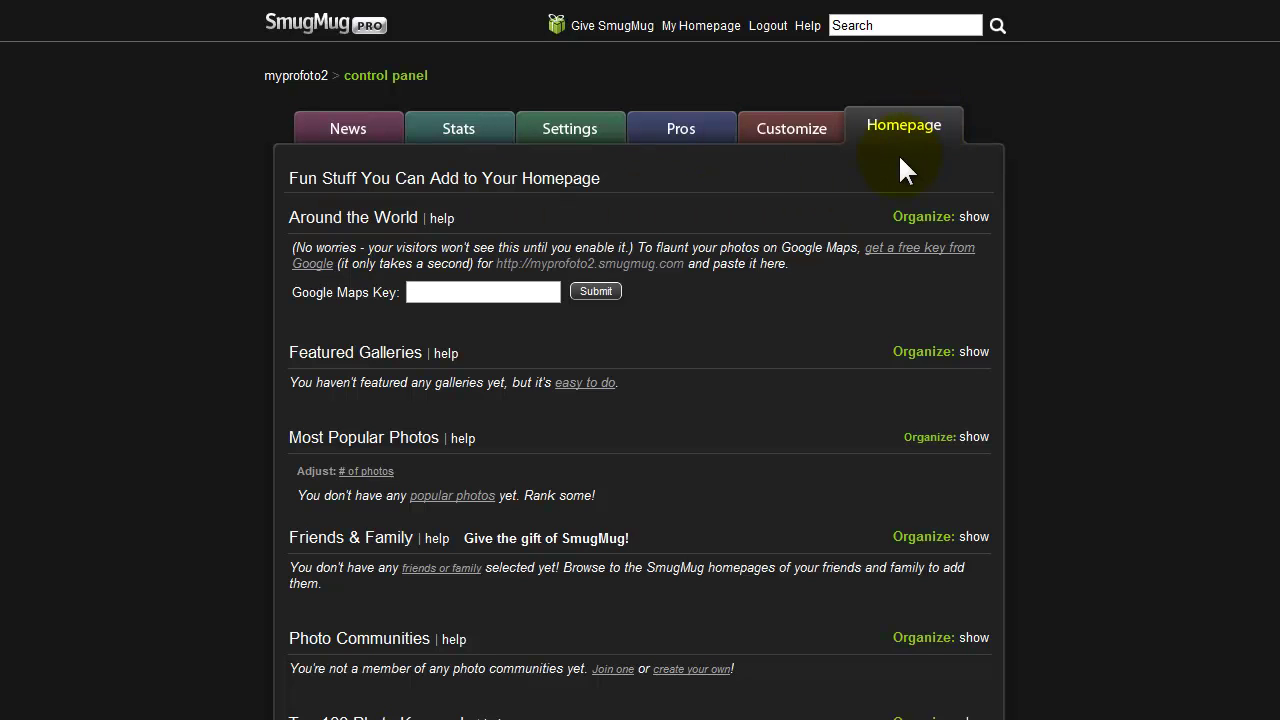
scroll(242, 286, "down", 8)
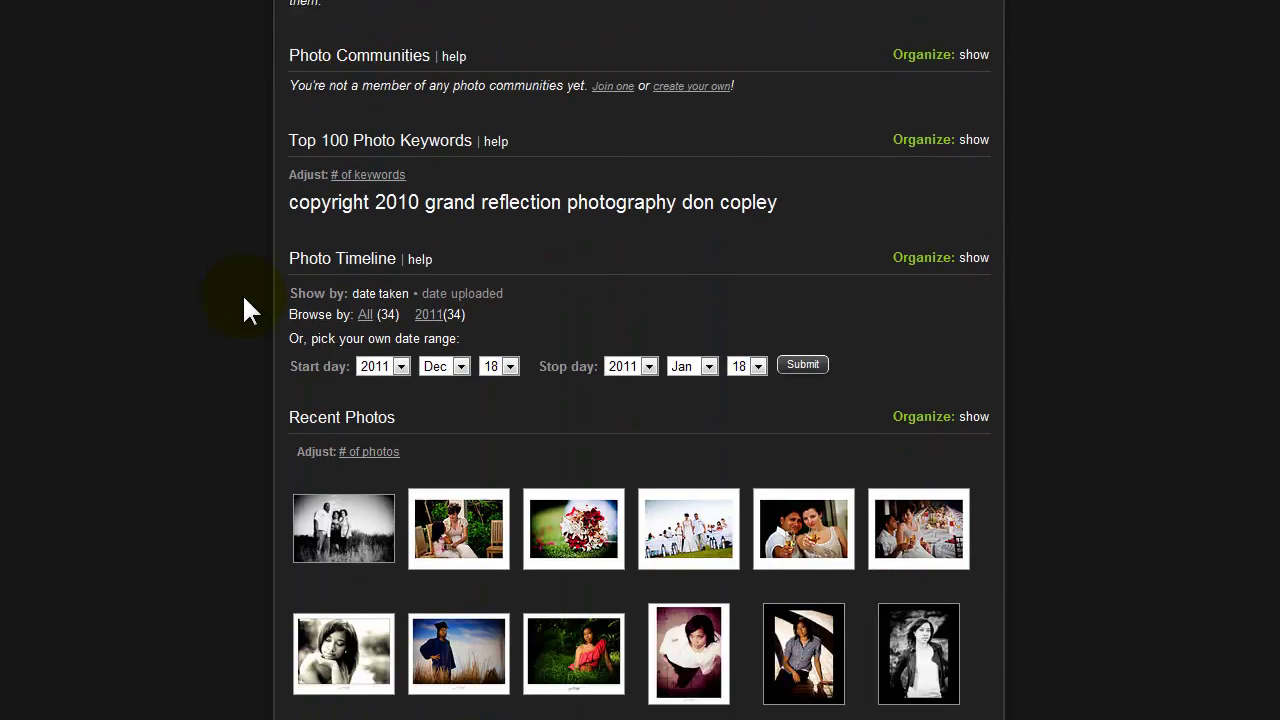
scroll(244, 297, "up", 3)
scroll(244, 298, "up", 5)
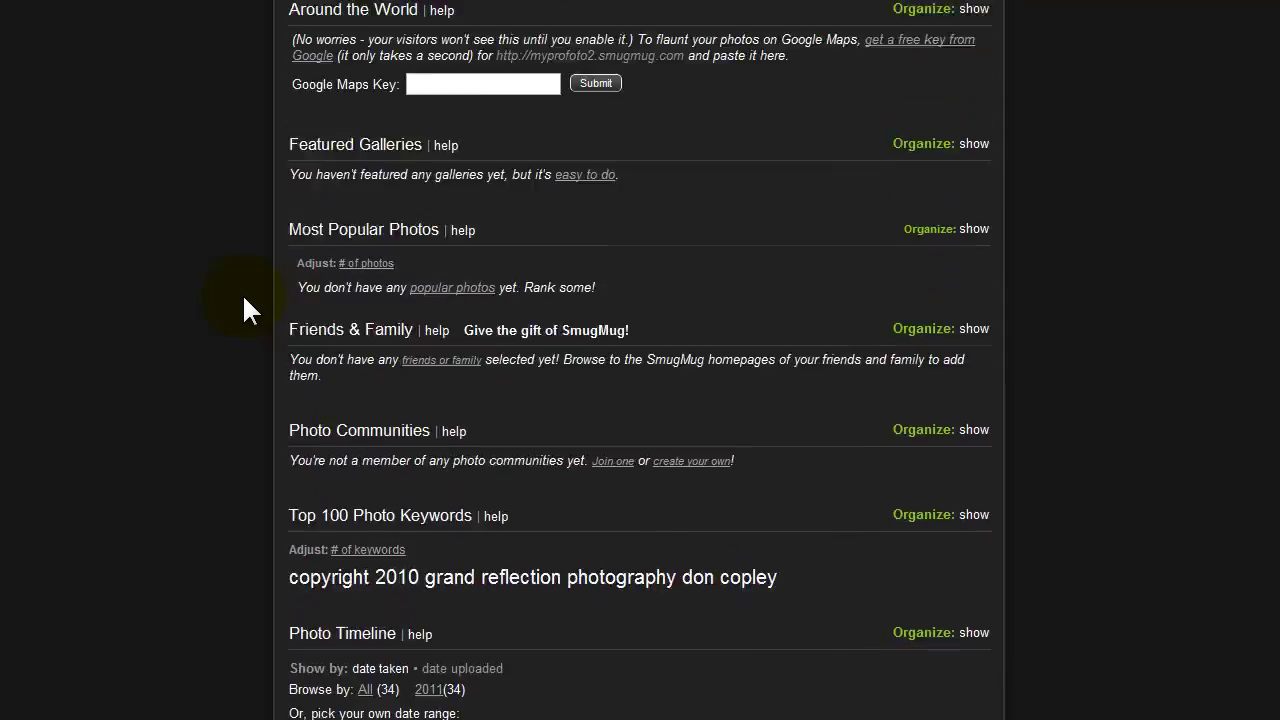